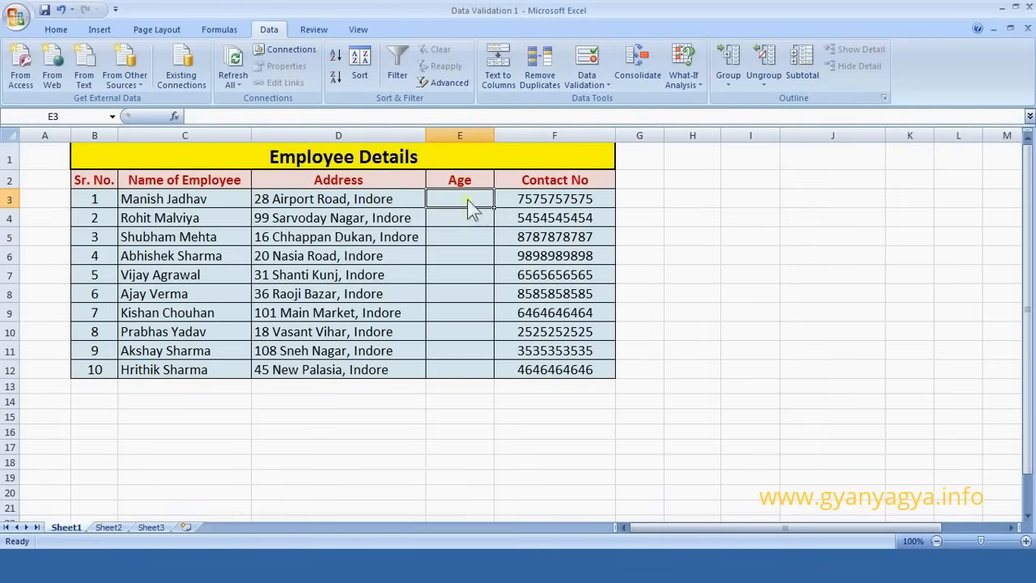
- Add data validation to the Age cells E3:E12 that allows only whole numbers between 18 and 60
left_click_drag(467, 200, 461, 369)
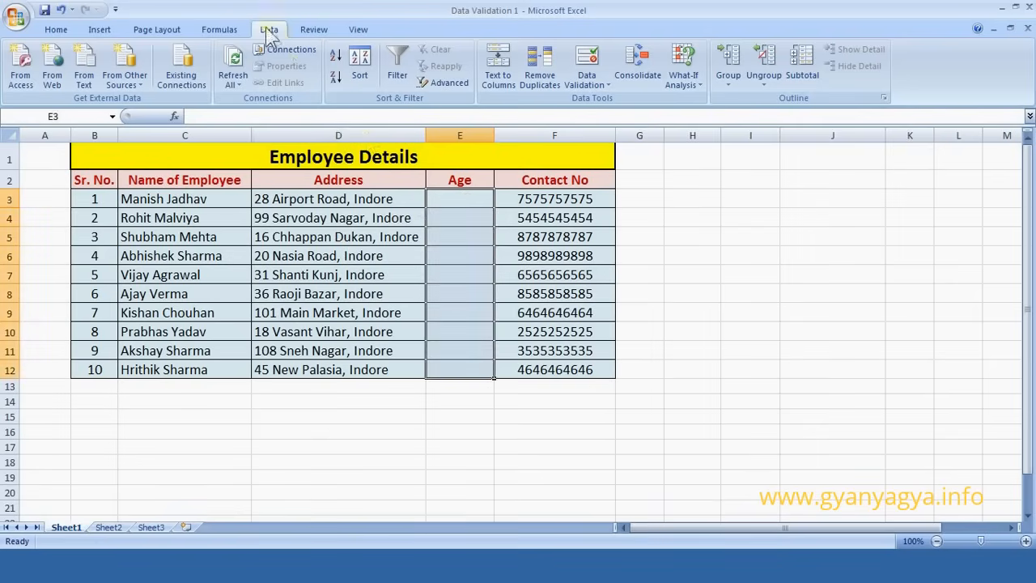
left_click(587, 61)
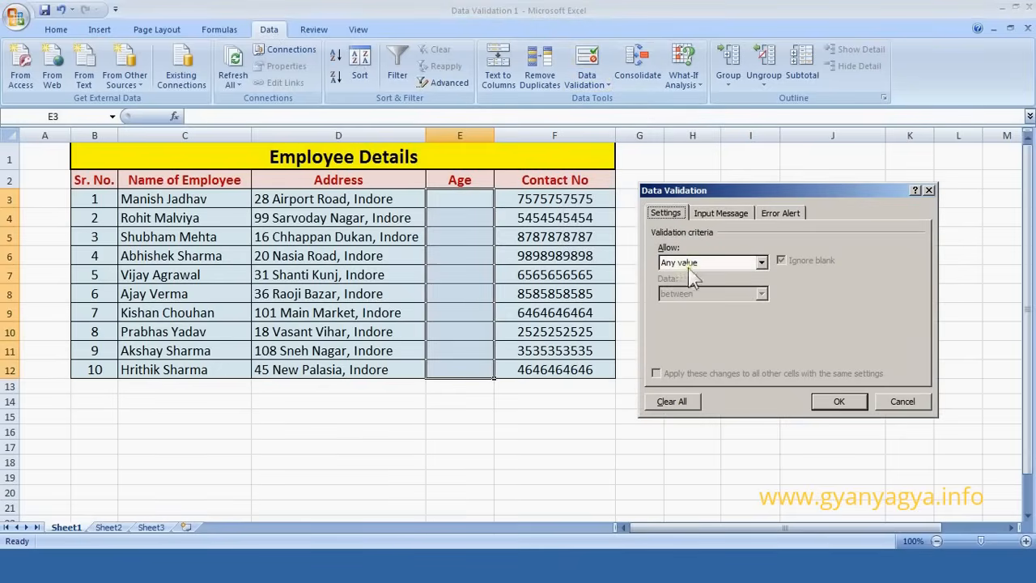
left_click(762, 263)
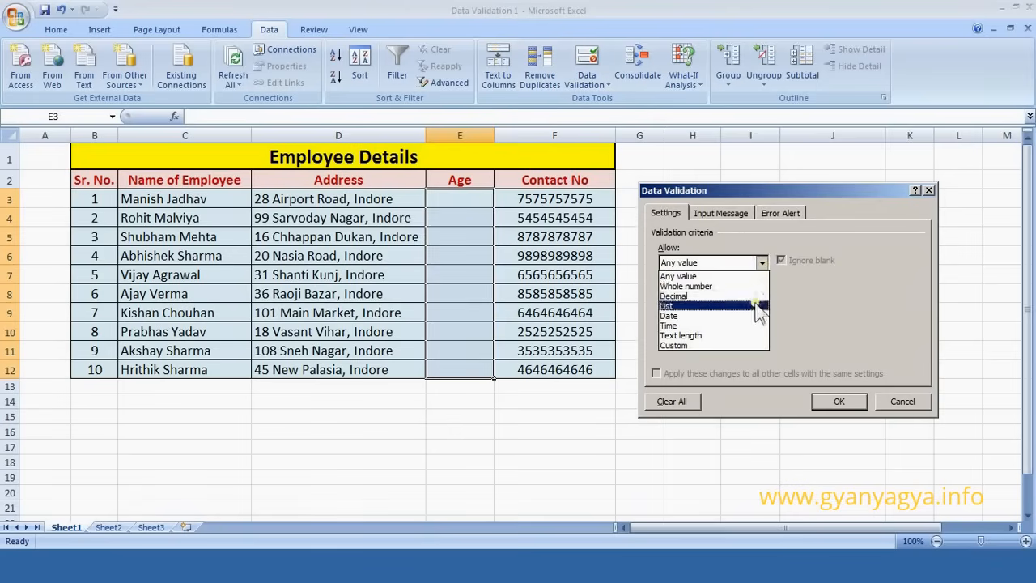
left_click(741, 287)
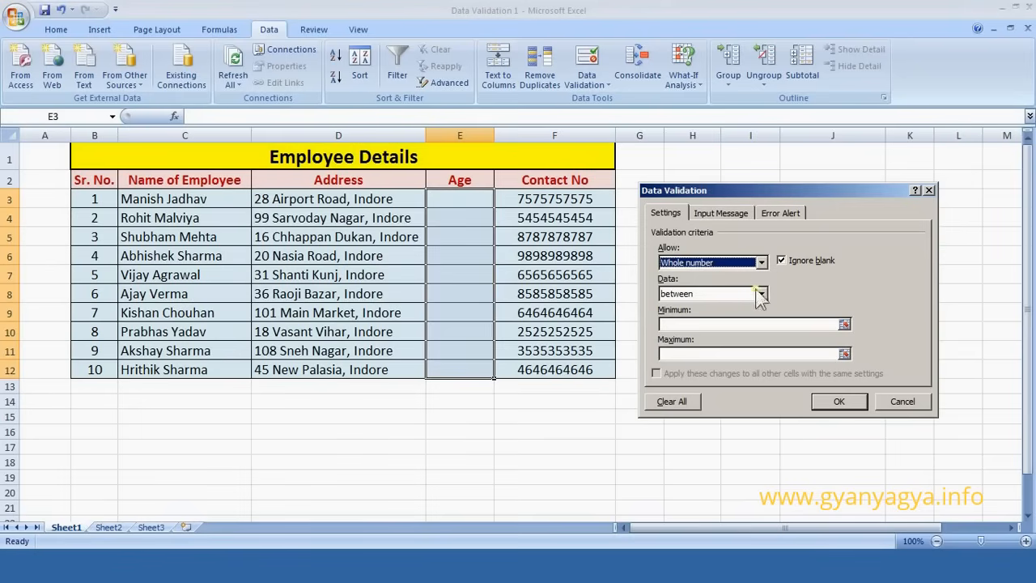
left_click(762, 295)
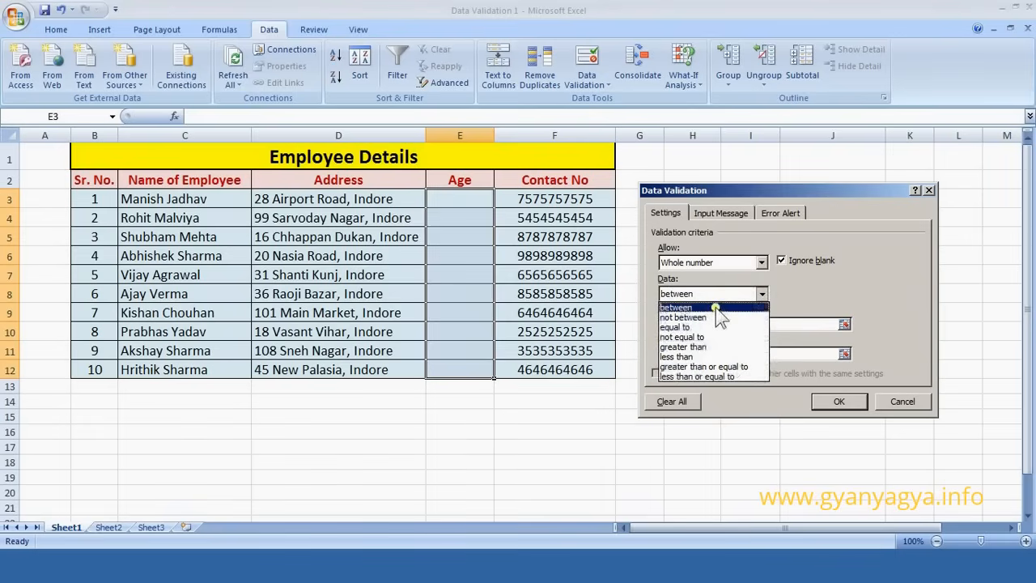
left_click(715, 308)
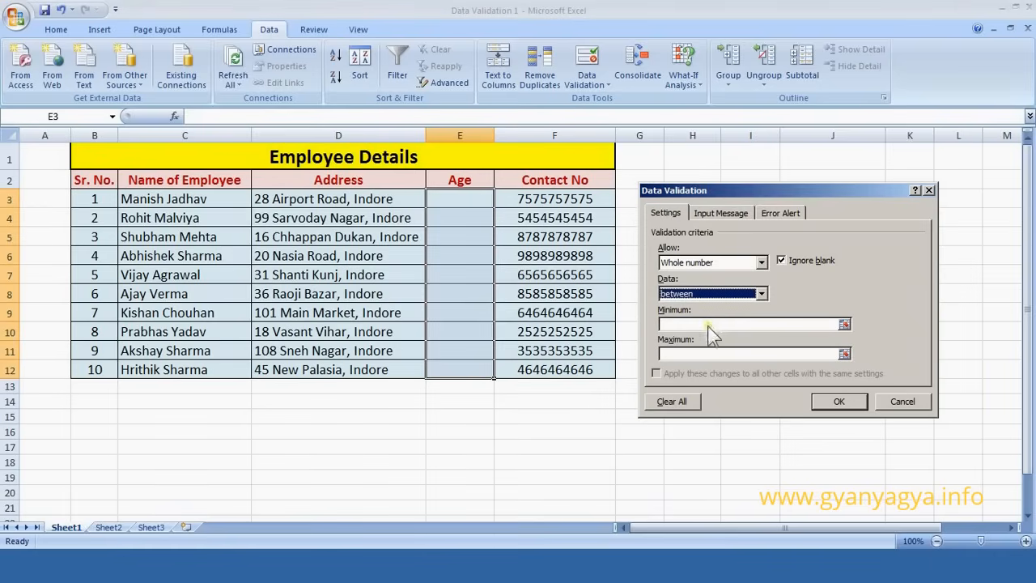
left_click(707, 326)
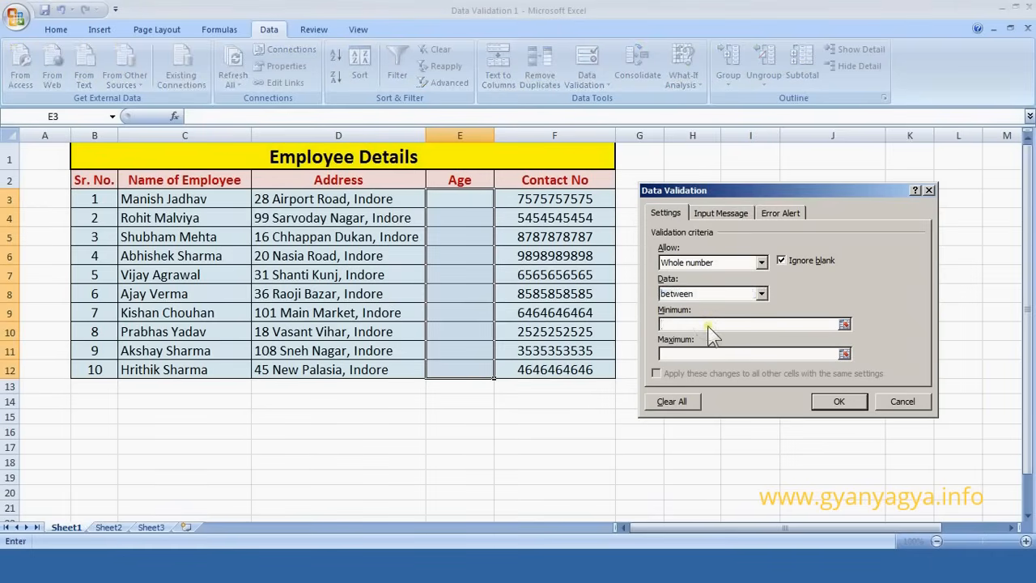
type("18")
left_click(696, 356)
type("60")
left_click(830, 403)
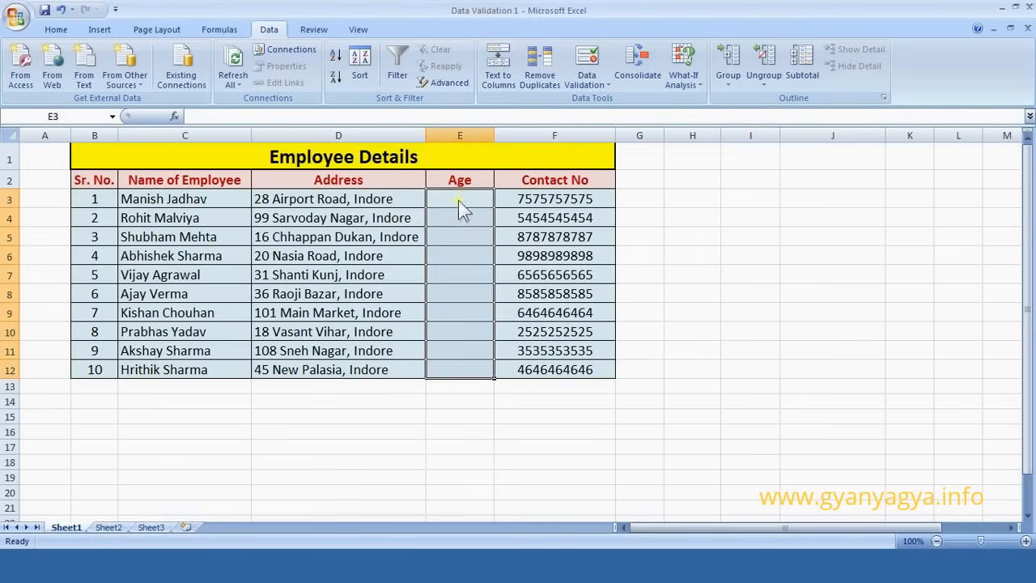
- Test the Age validation rule by trying to enter 15 and 62 in cell E3
left_click(458, 200)
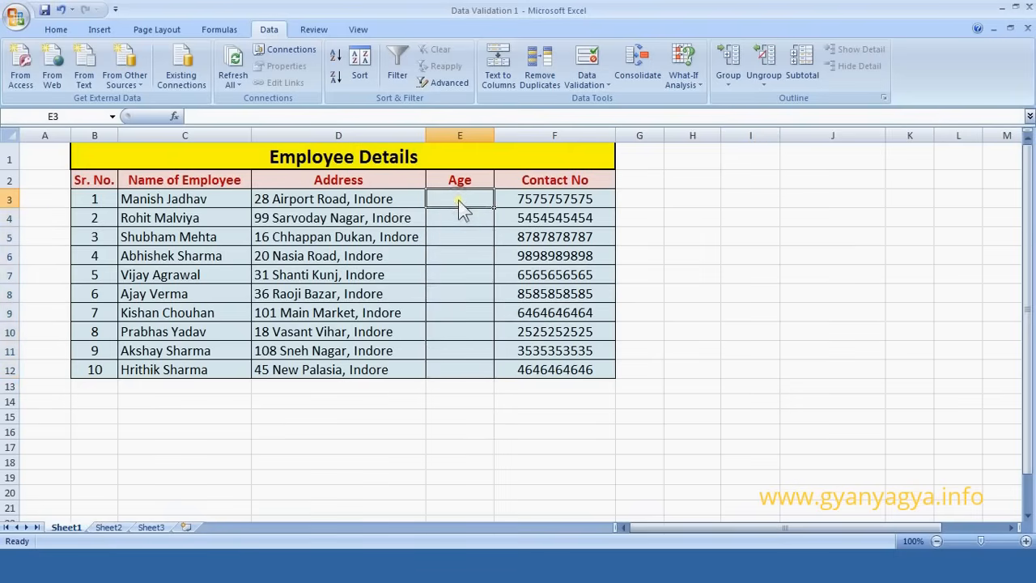
type("15")
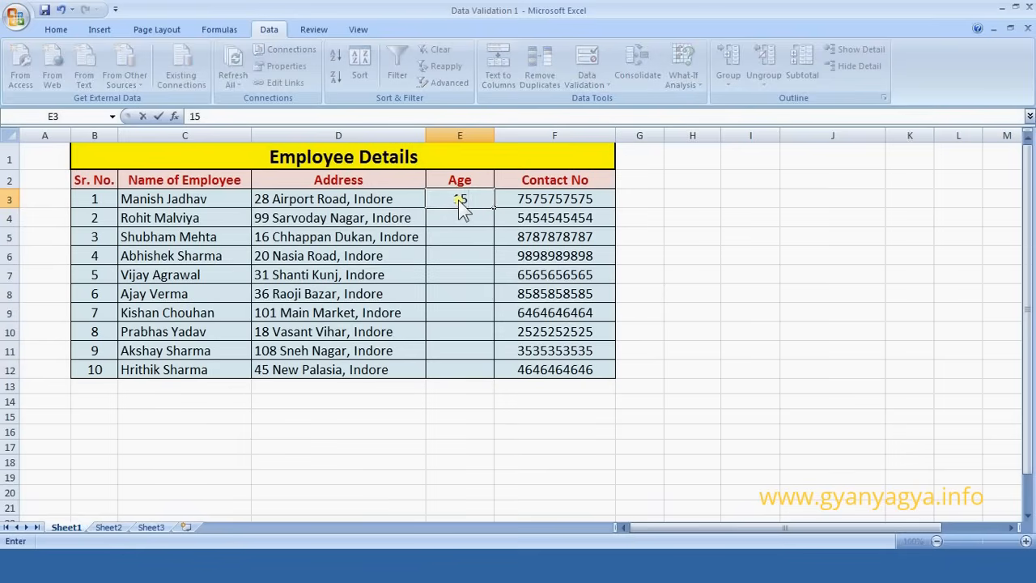
key("Return")
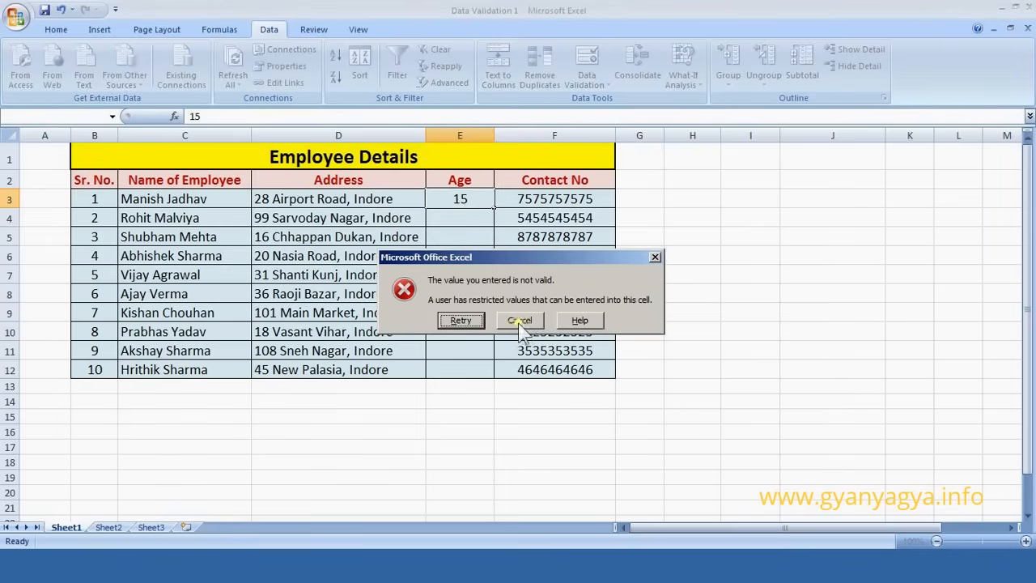
left_click(518, 322)
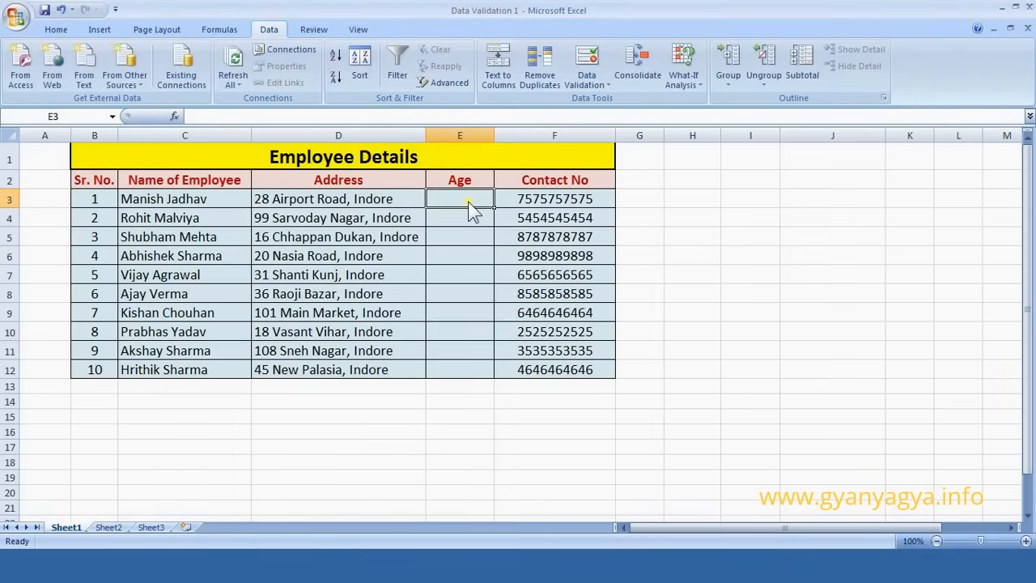
type("62")
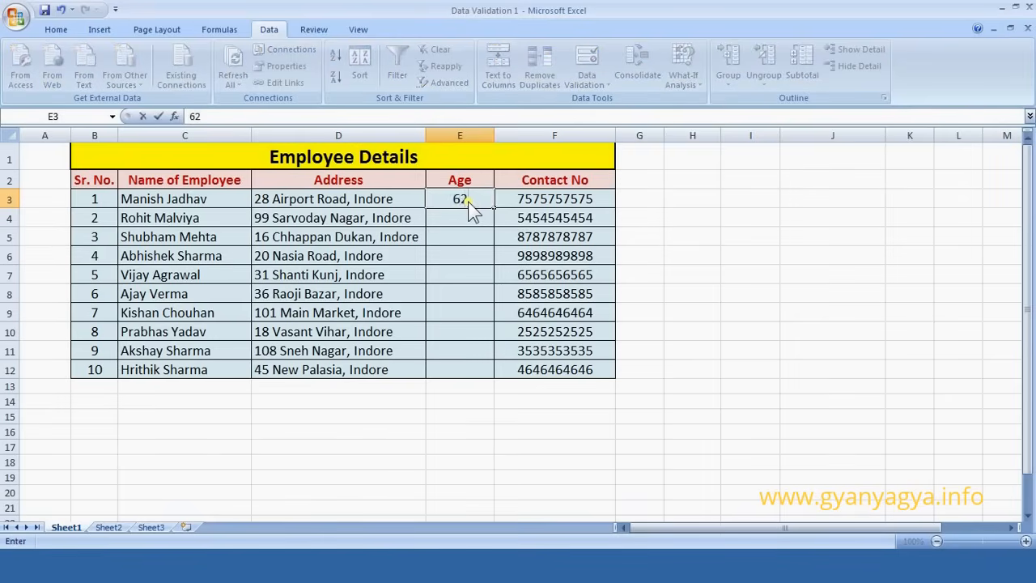
key("Return")
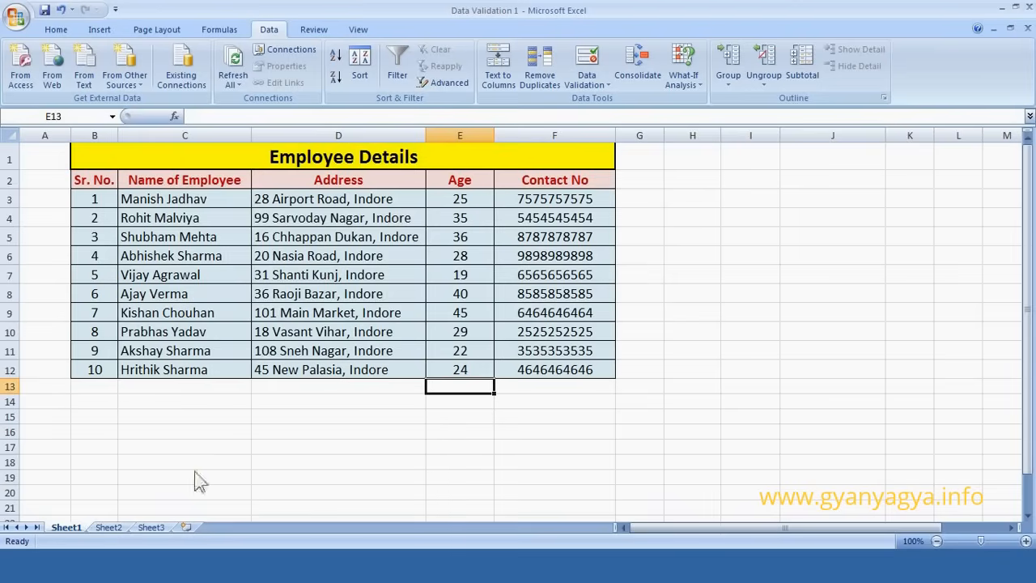
- On Sheet2, add data validation to the Rate cells D4:D9 that allows only decimals between 100 and 125
left_click(111, 527)
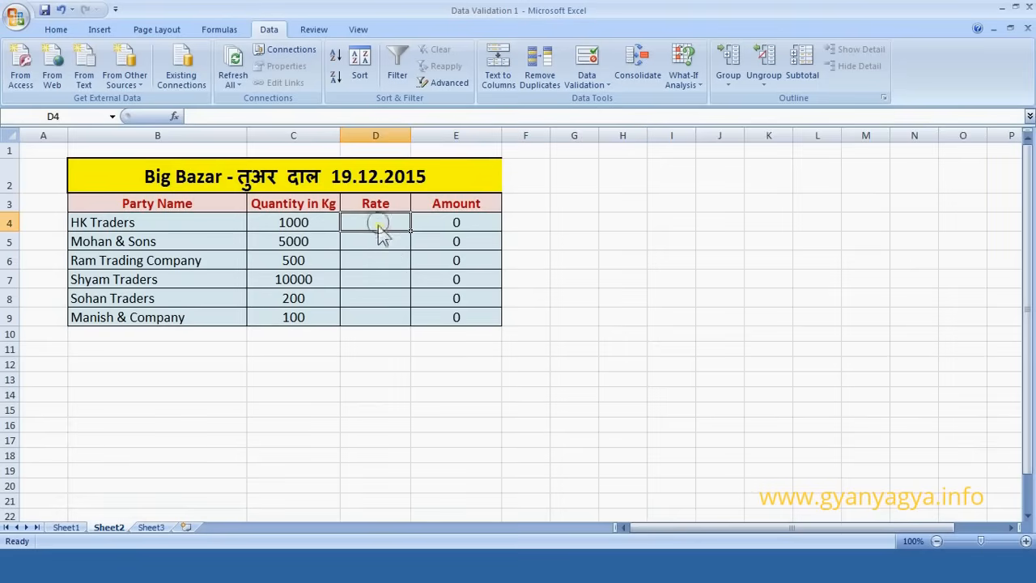
left_click_drag(377, 221, 382, 317)
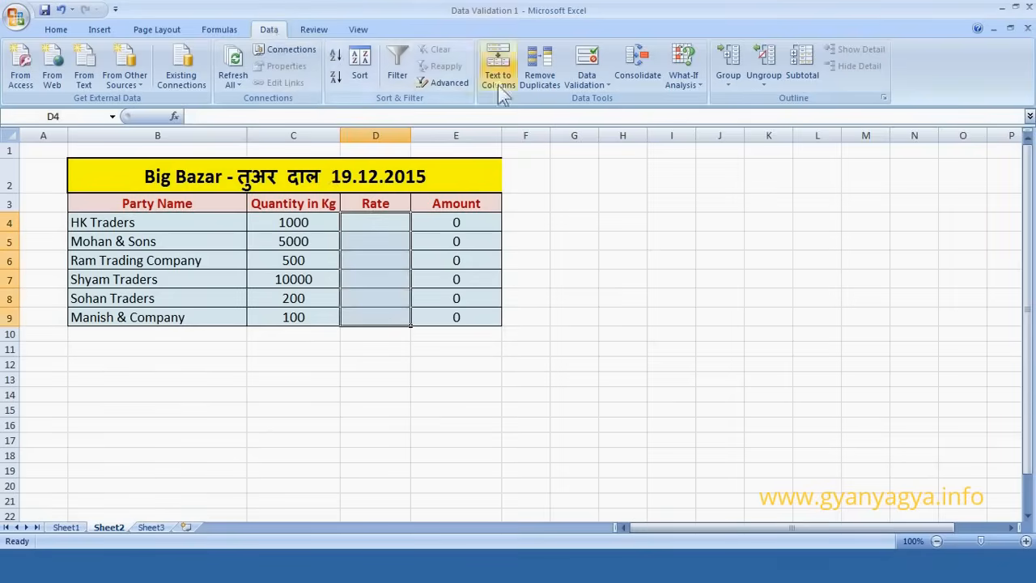
left_click(592, 68)
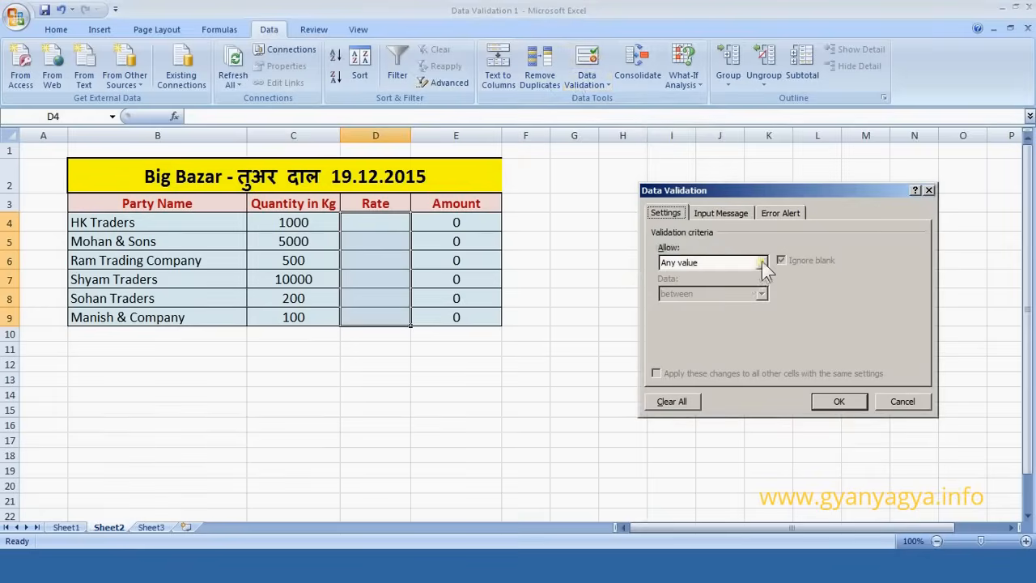
left_click(761, 262)
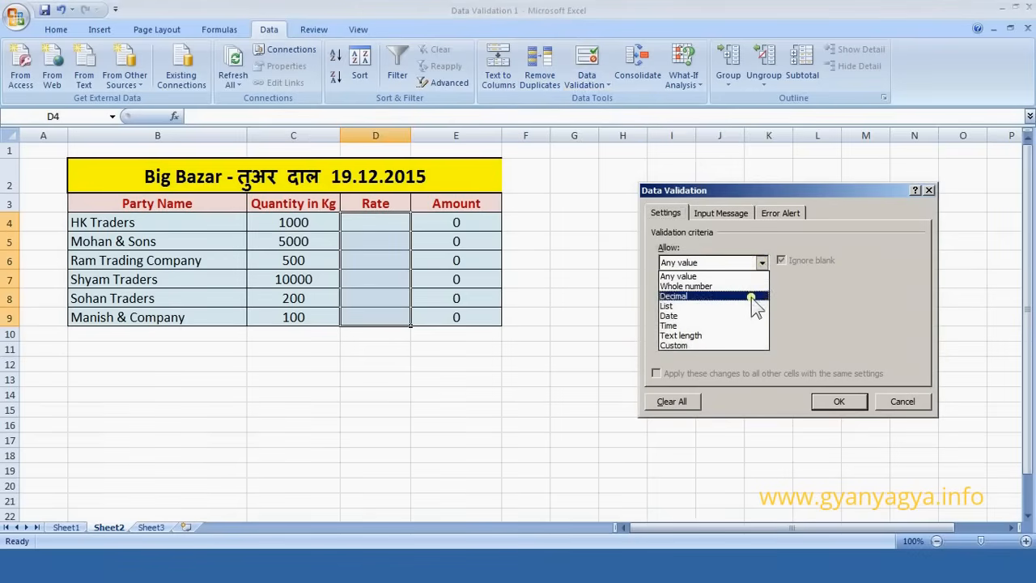
left_click(753, 297)
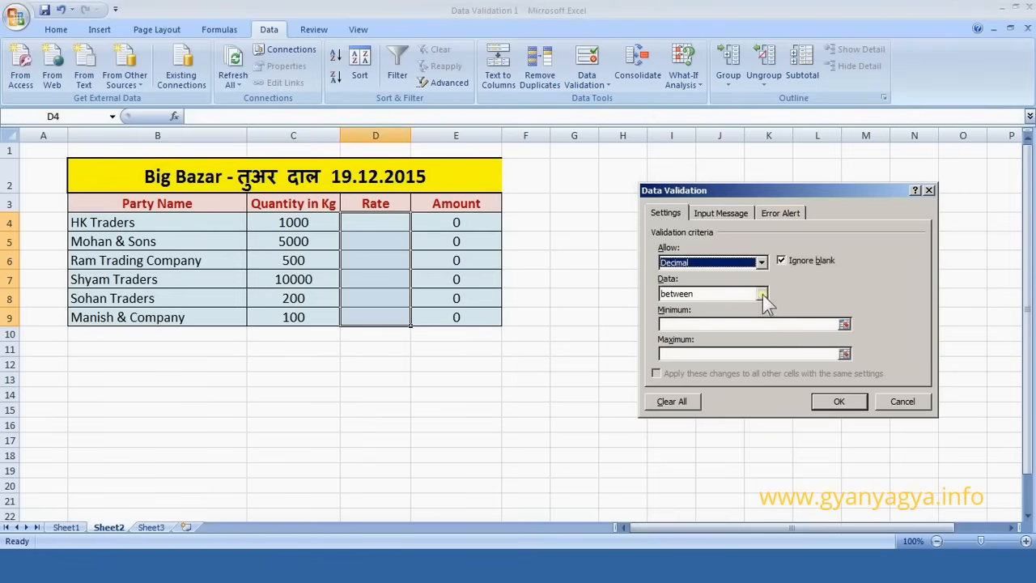
left_click(762, 293)
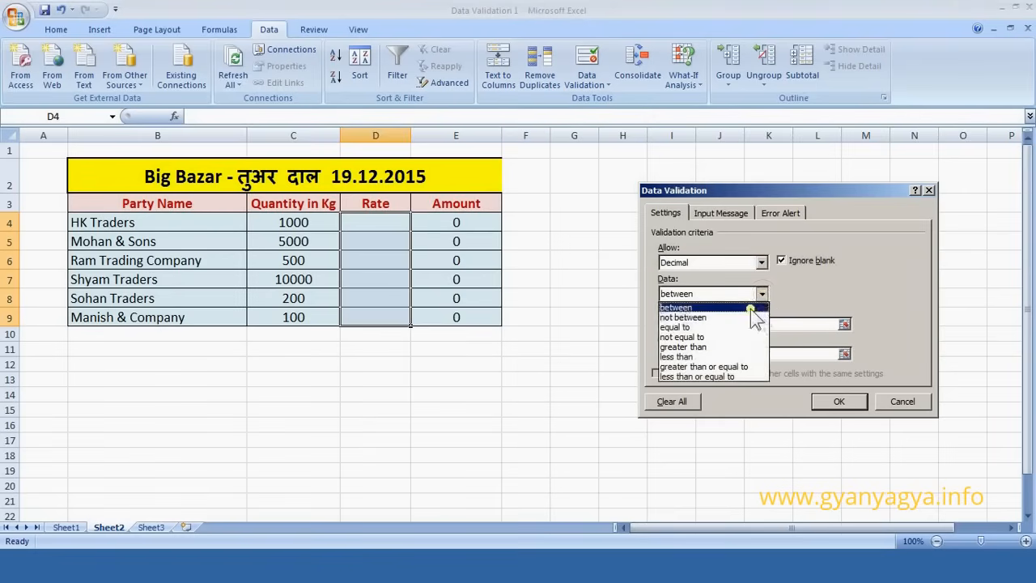
left_click(752, 309)
left_click(704, 323)
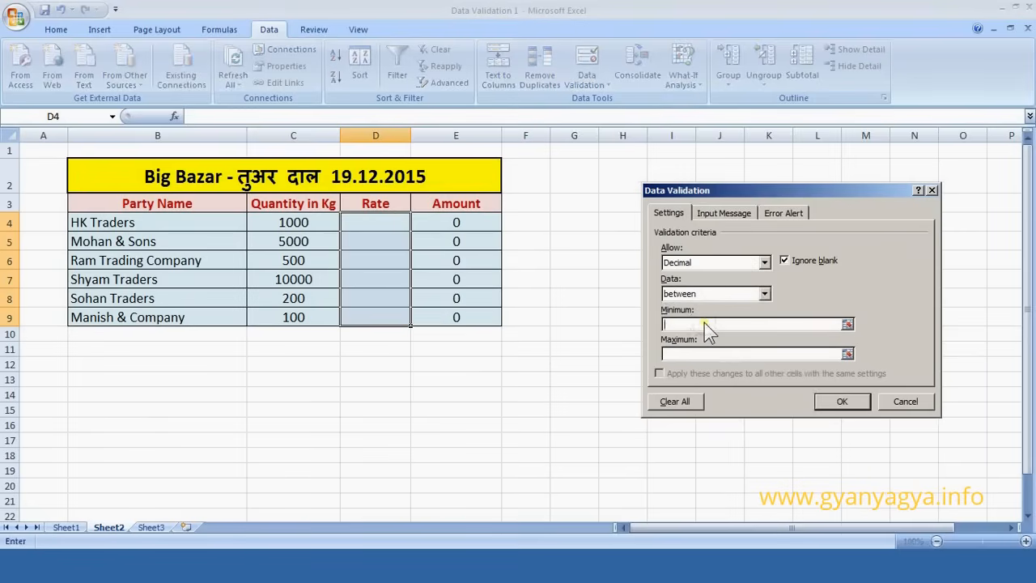
type("100")
left_click(692, 353)
type("125")
left_click(836, 404)
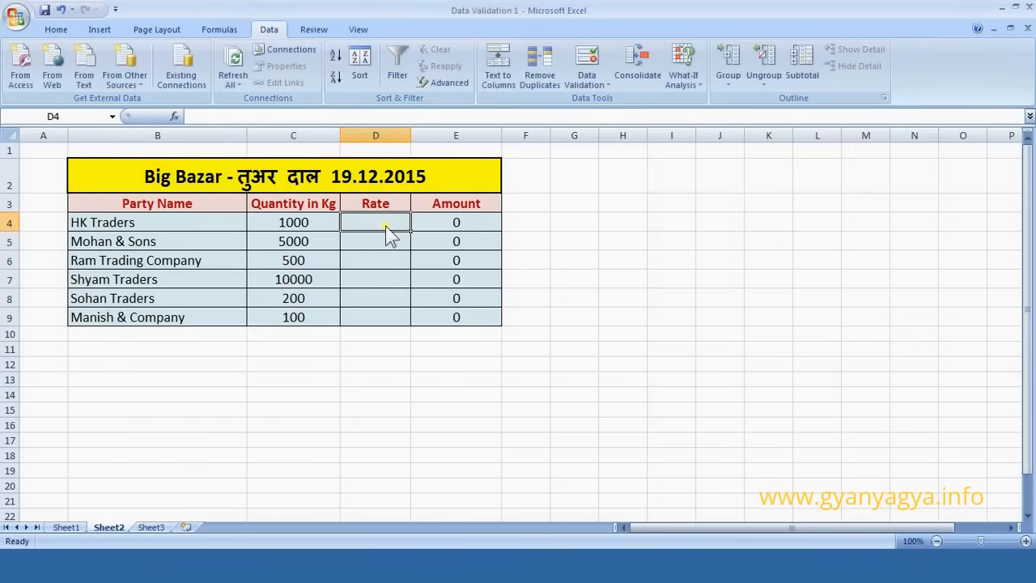
- Fill the Rate cells D4:D9 with 100, 110.5, 120, 122.5, 125 and 118
type("10")
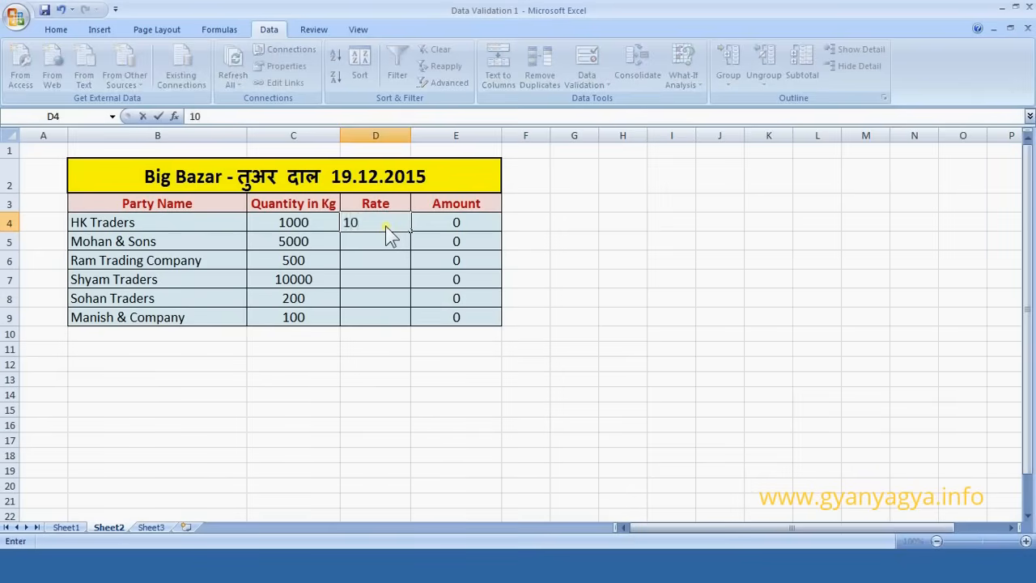
type("0")
key("Return")
type("110.5")
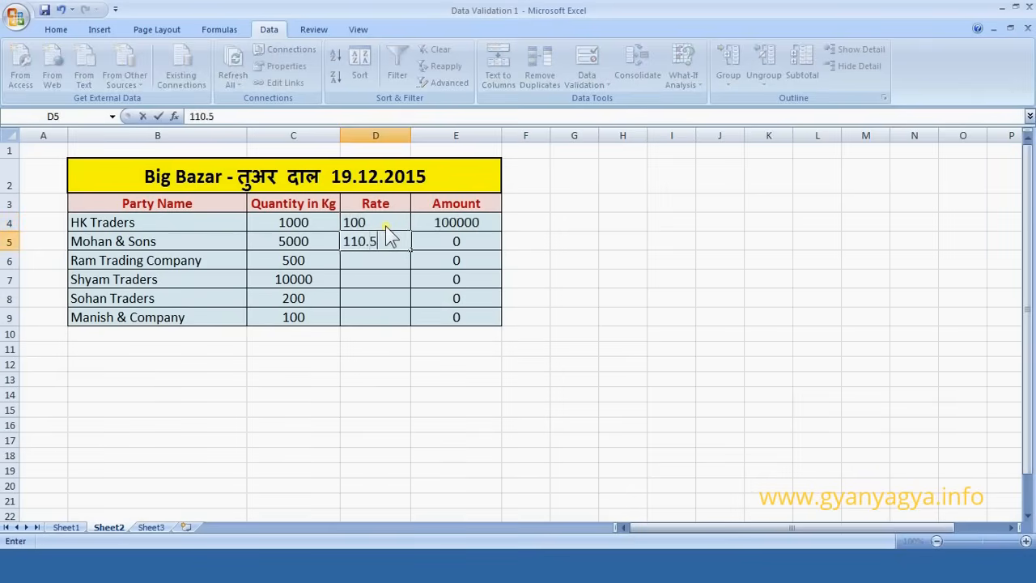
key("Return")
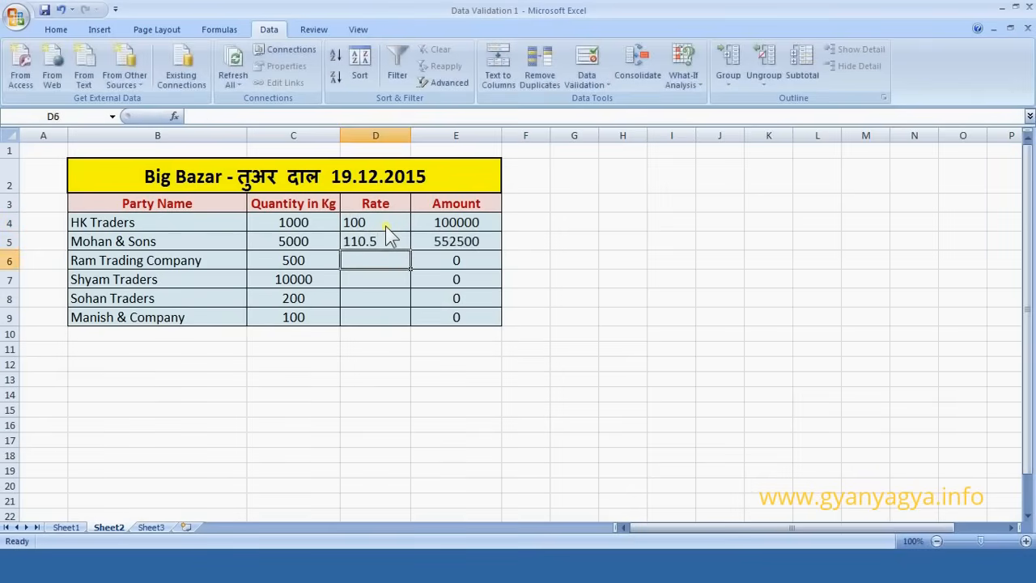
type("120")
key("Return")
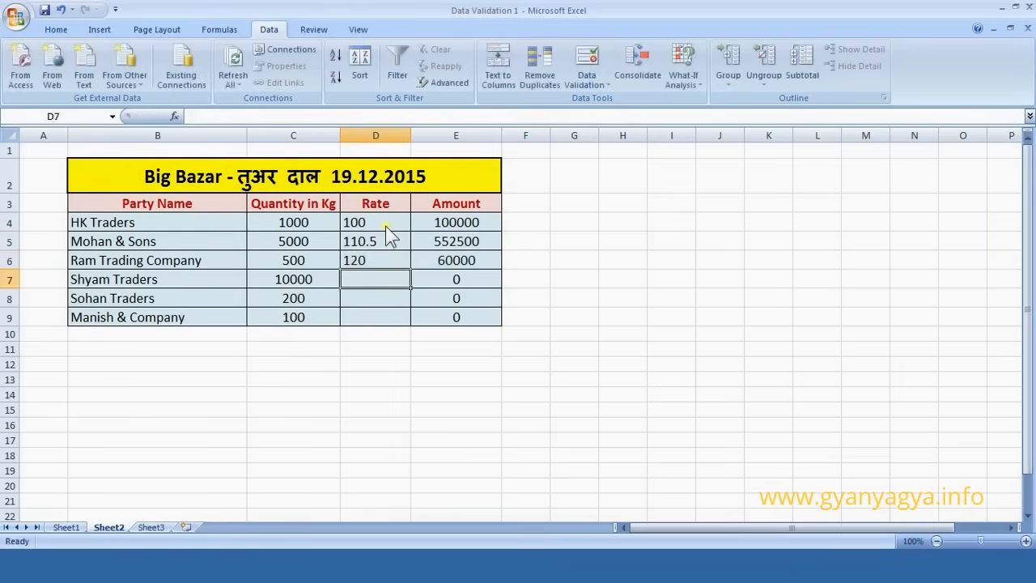
type("122.5")
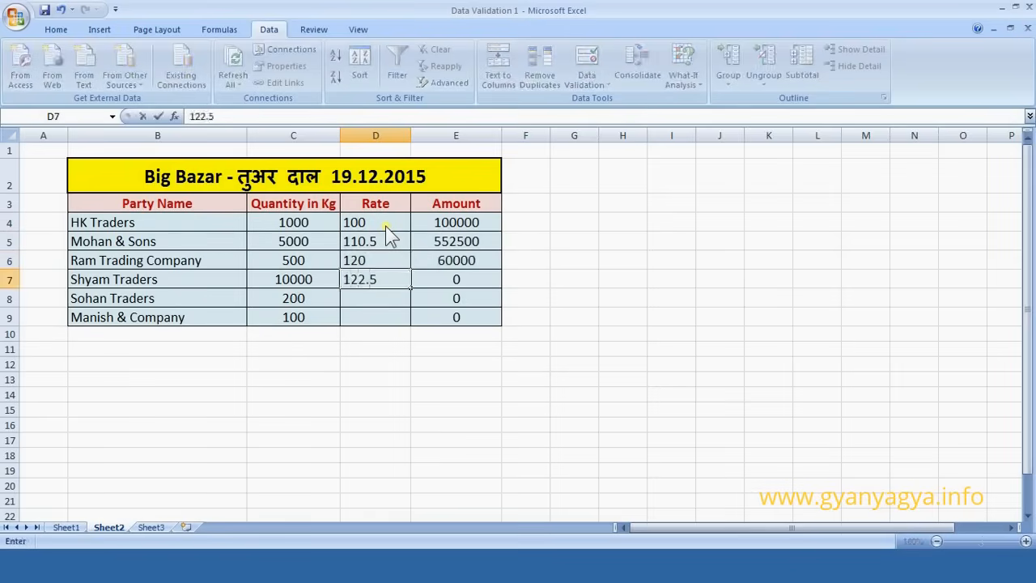
key("Return")
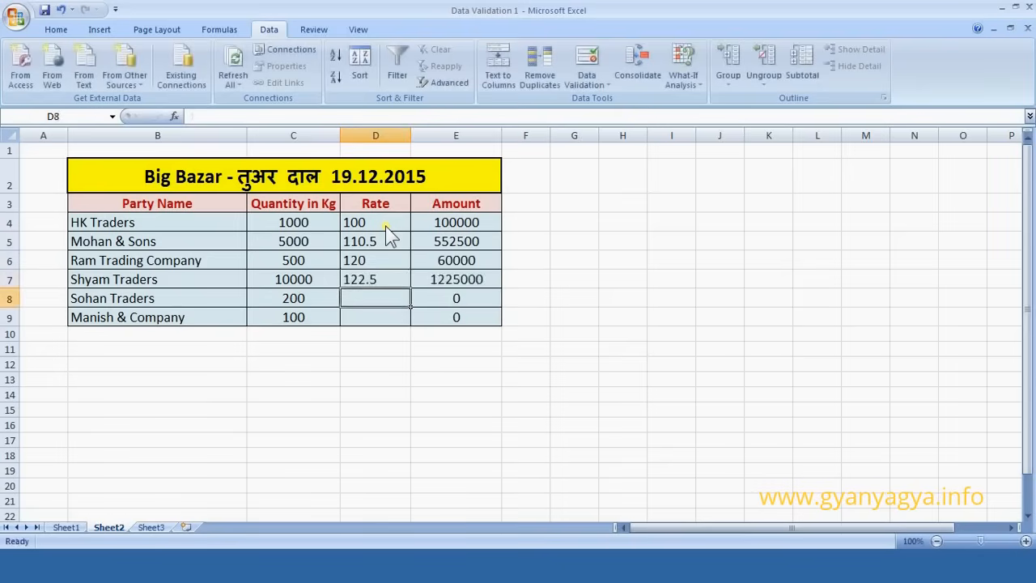
type("125")
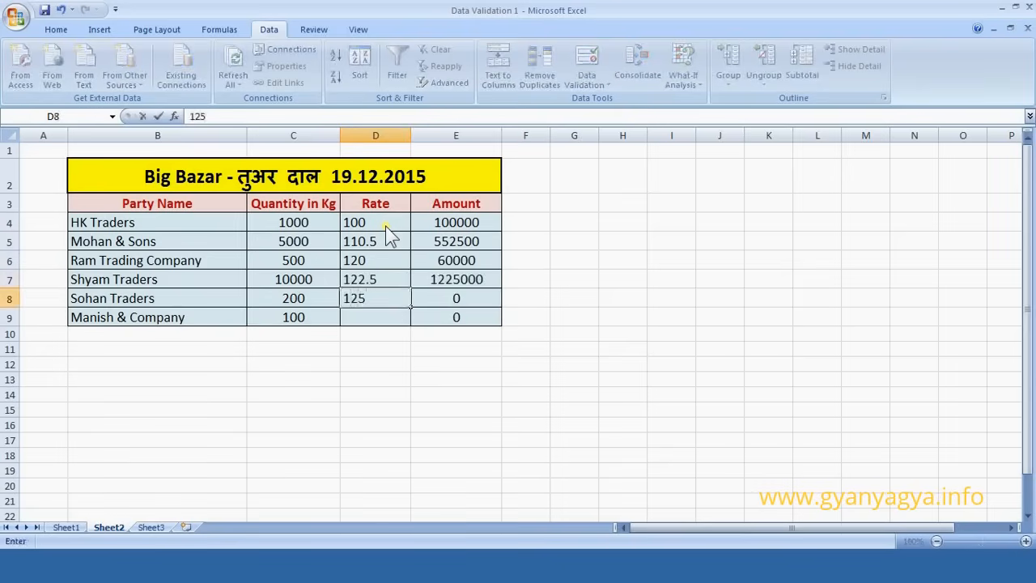
key("Return")
type("1")
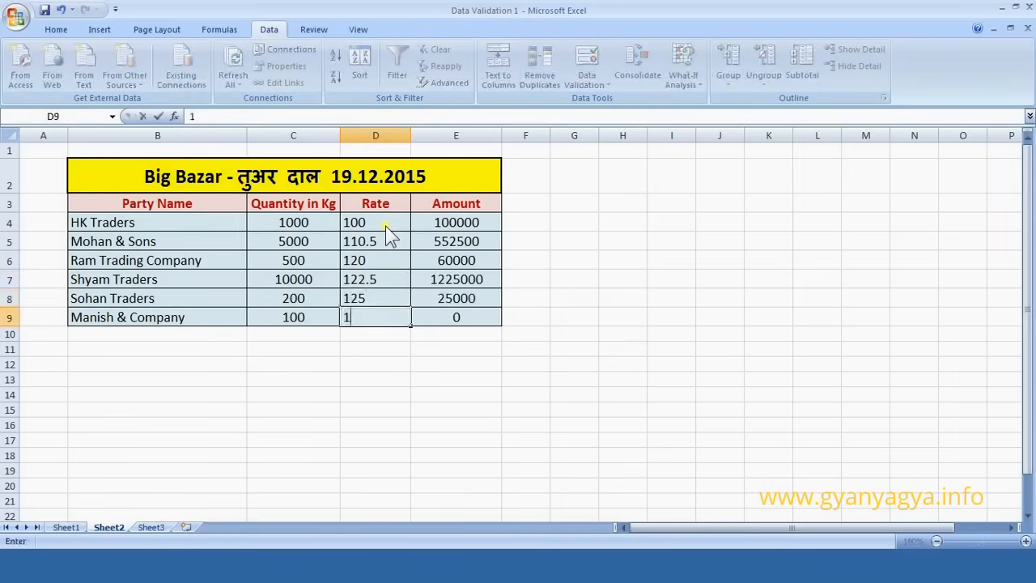
type("18")
key("ctrl+Return")
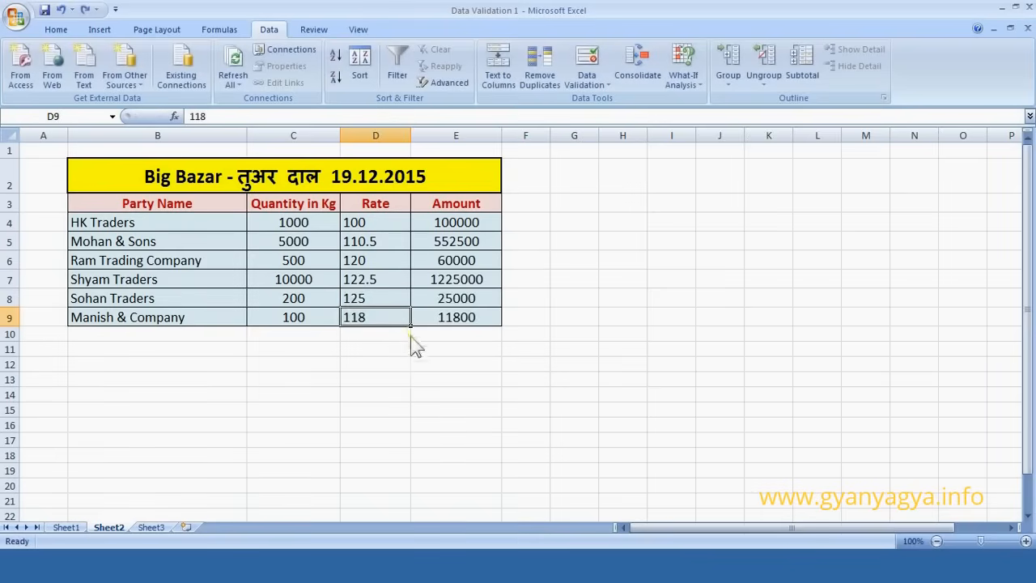
- Extend the Rate column's formatting and validation from D9 through D15, leaving the added cells D10:D15 empty
mouse_move(410, 326)
left_mouse_down()
mouse_move(416, 414)
mouse_move(401, 343)
left_mouse_up()
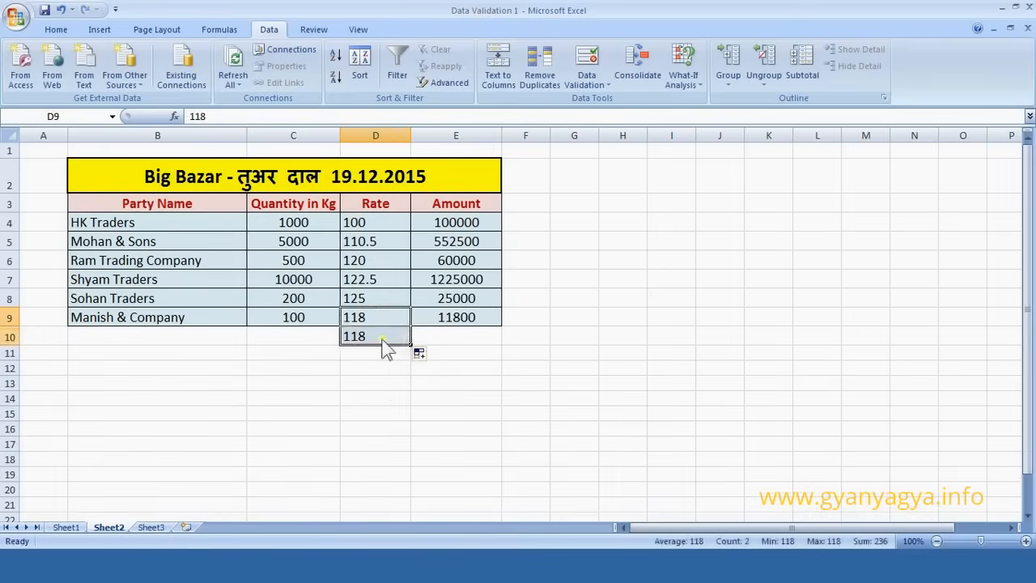
left_click(385, 343)
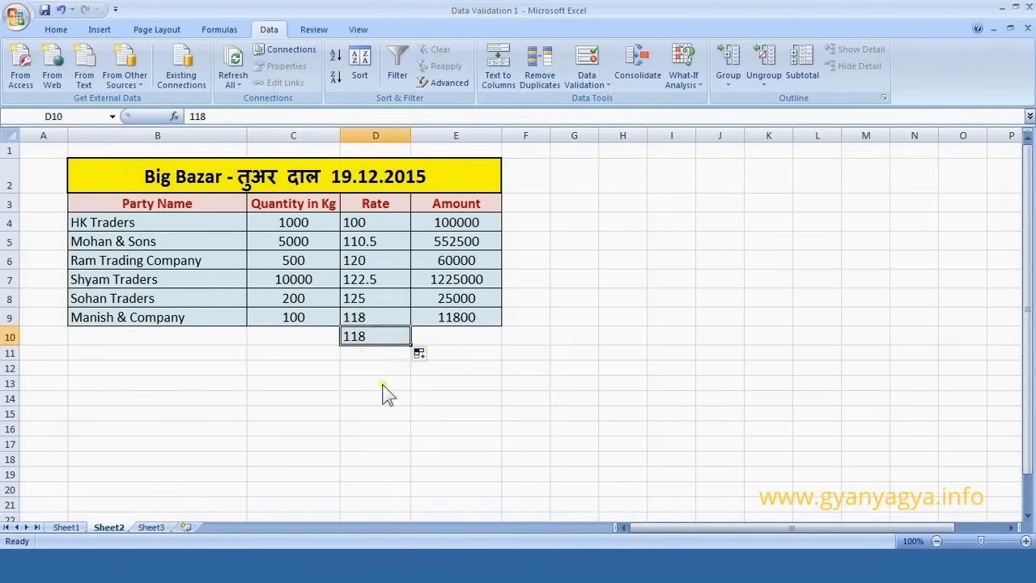
key("Delete")
left_click_drag(409, 348, 414, 437)
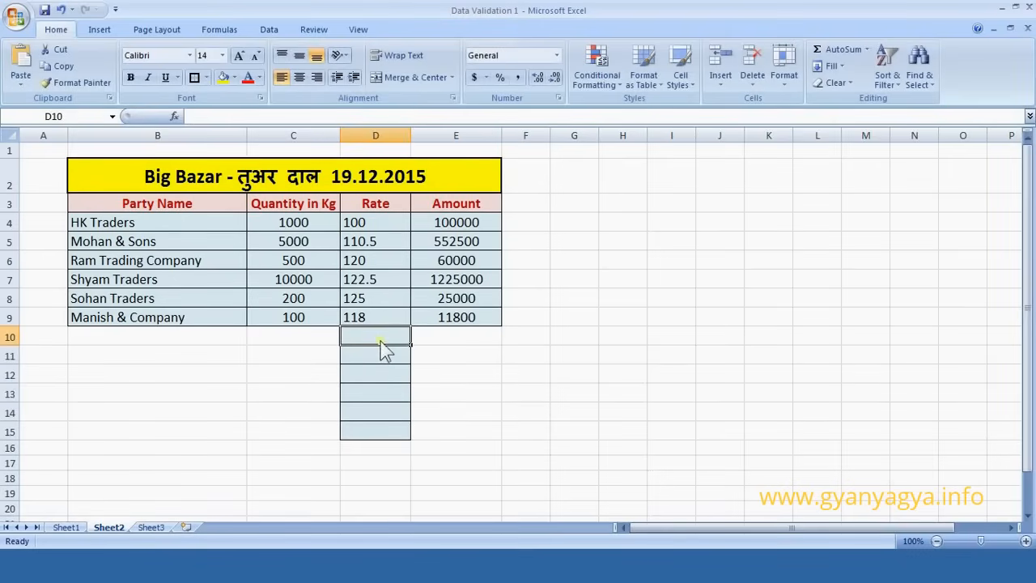
- Test the Rate validation rule by trying to enter 90 in cell D10, then discard the entry
type("90")
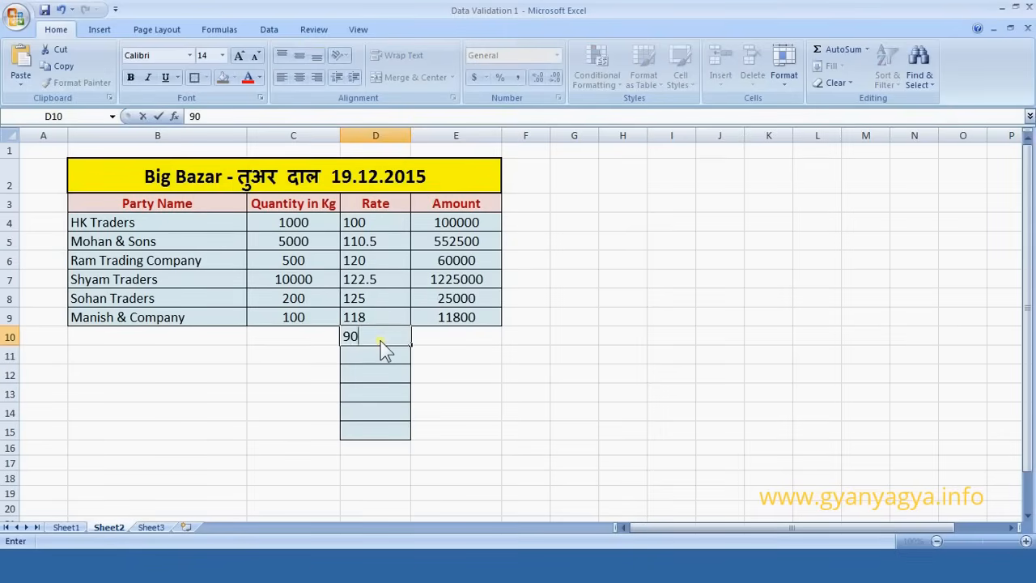
key("Return")
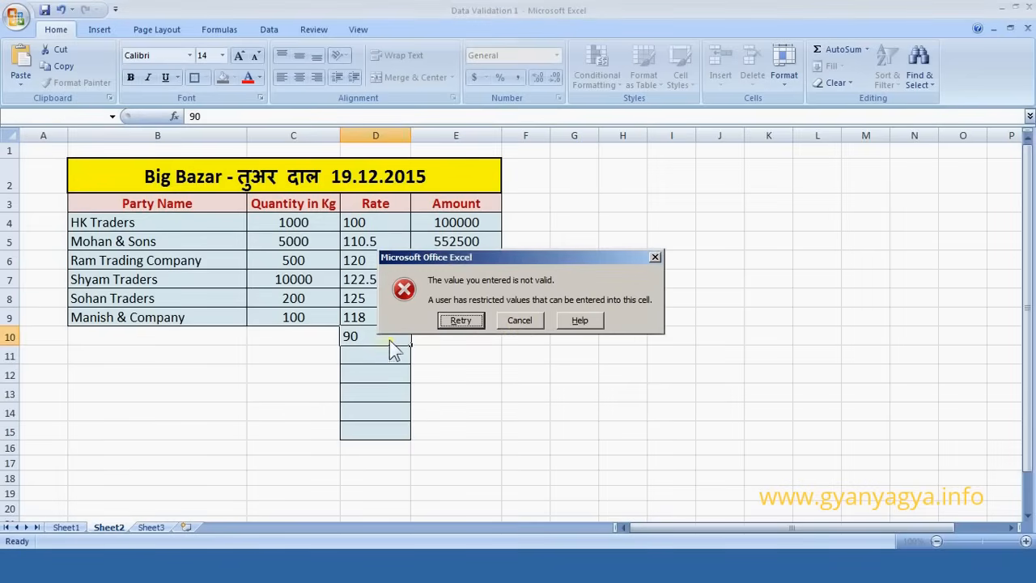
left_click(518, 322)
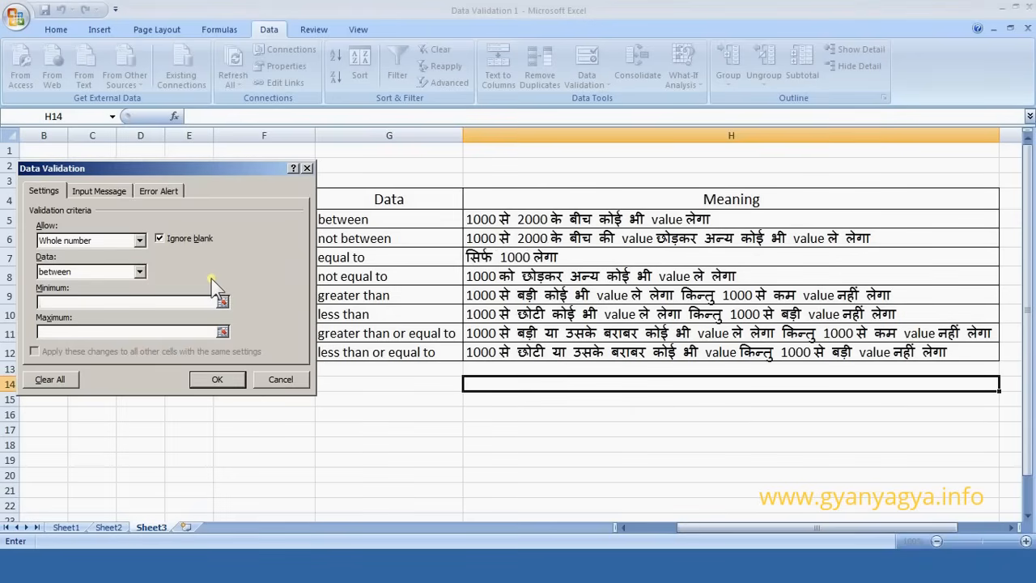
- Set the whole-number validation criteria for cell H14 on Sheet3 to between 1000 and 2000
left_click(140, 272)
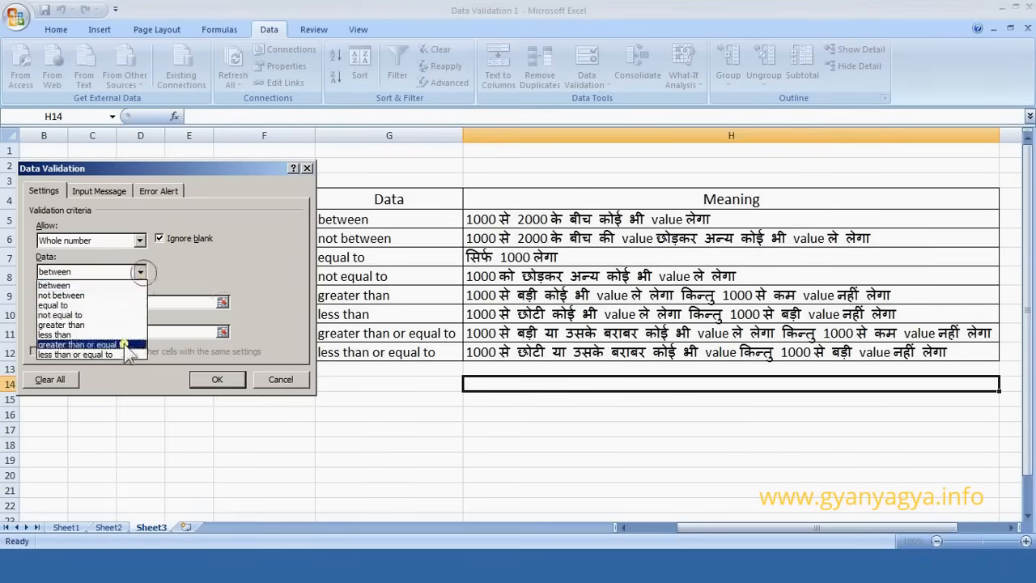
left_click(116, 285)
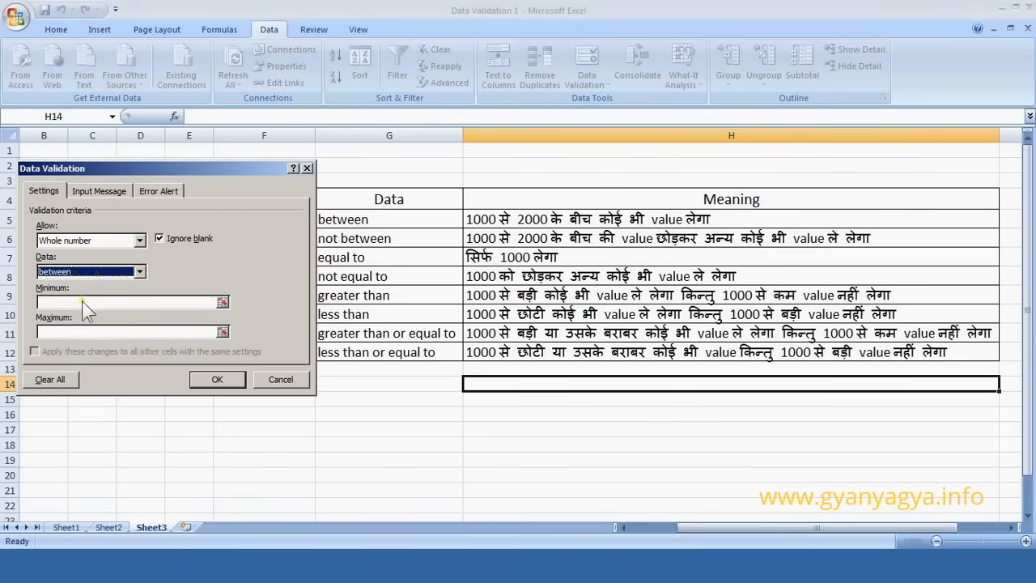
left_click(82, 301)
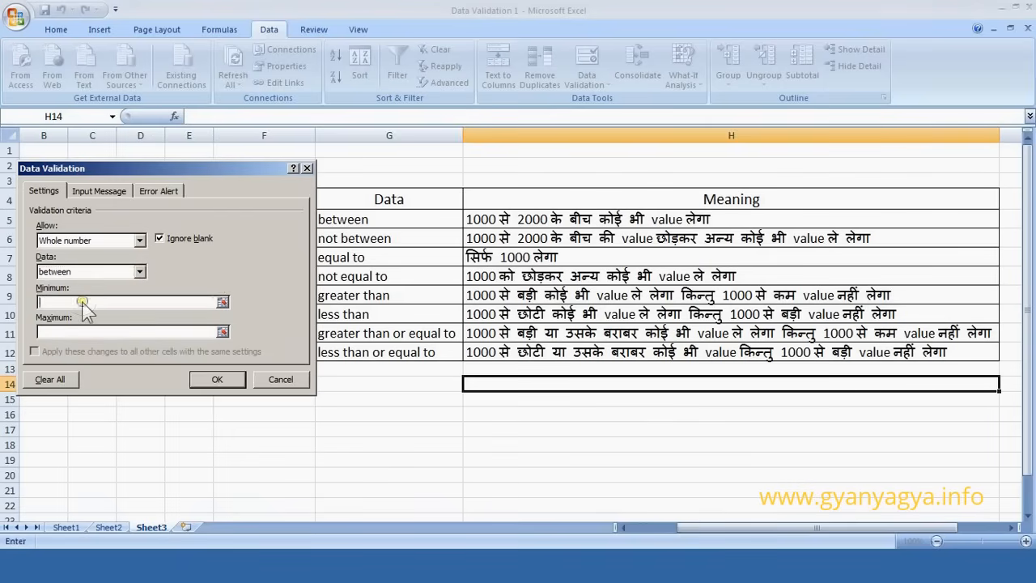
type("1000")
left_click(87, 332)
type("2000")
- Switch the validation condition in turn to not between, equal to and not equal to, keeping the entered limits
left_click(140, 275)
left_click(118, 301)
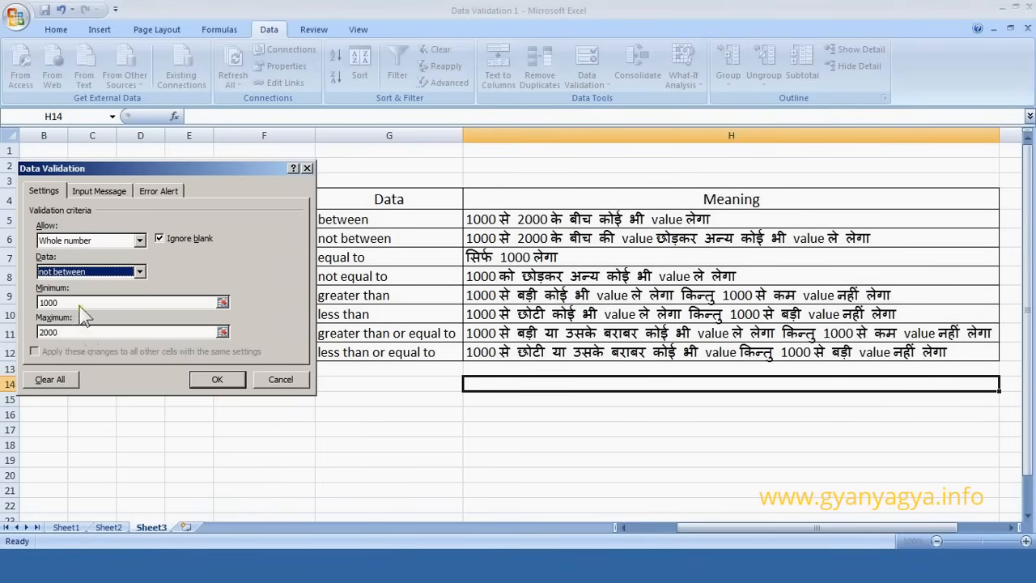
left_click(140, 272)
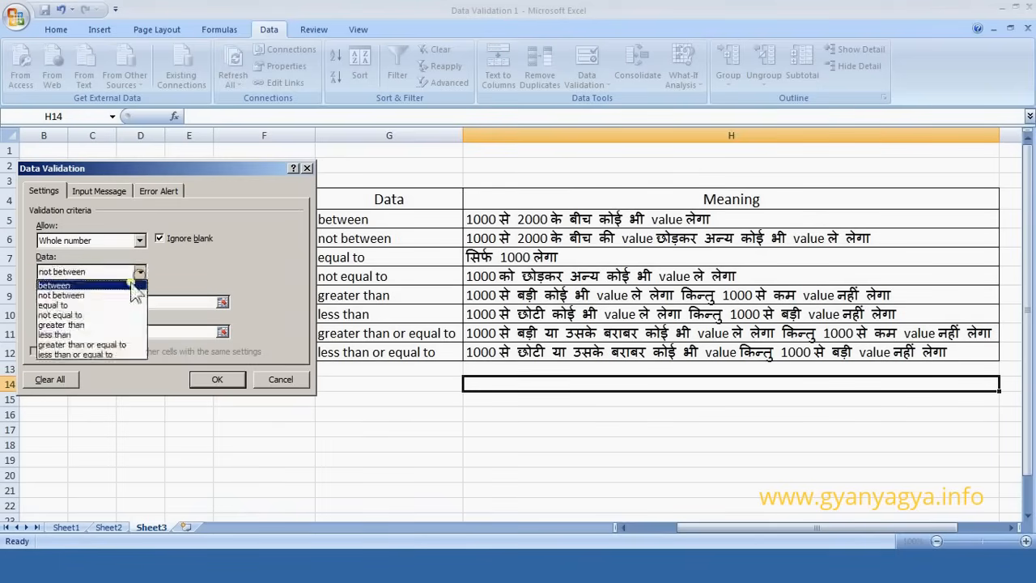
left_click(117, 306)
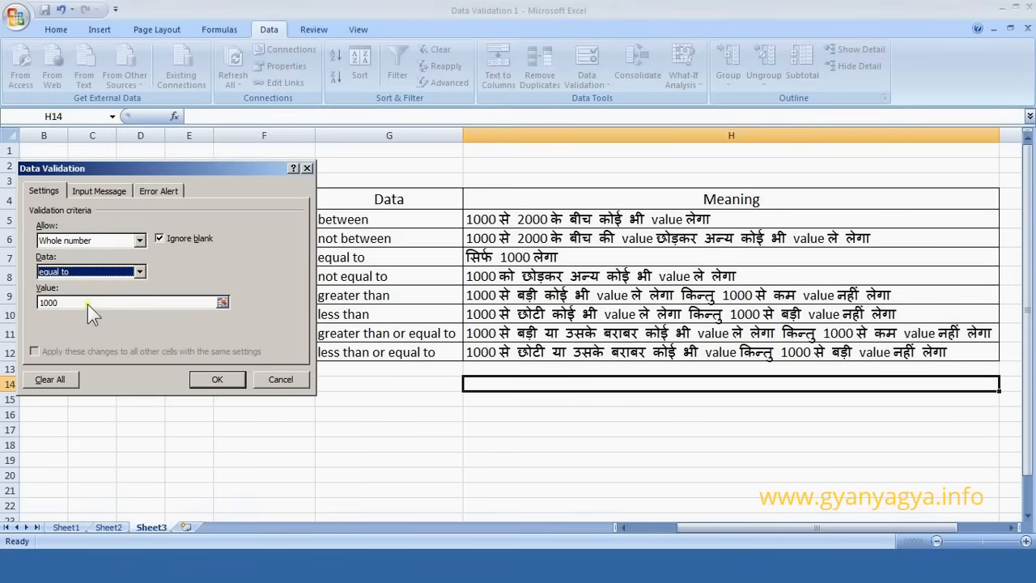
left_click(138, 273)
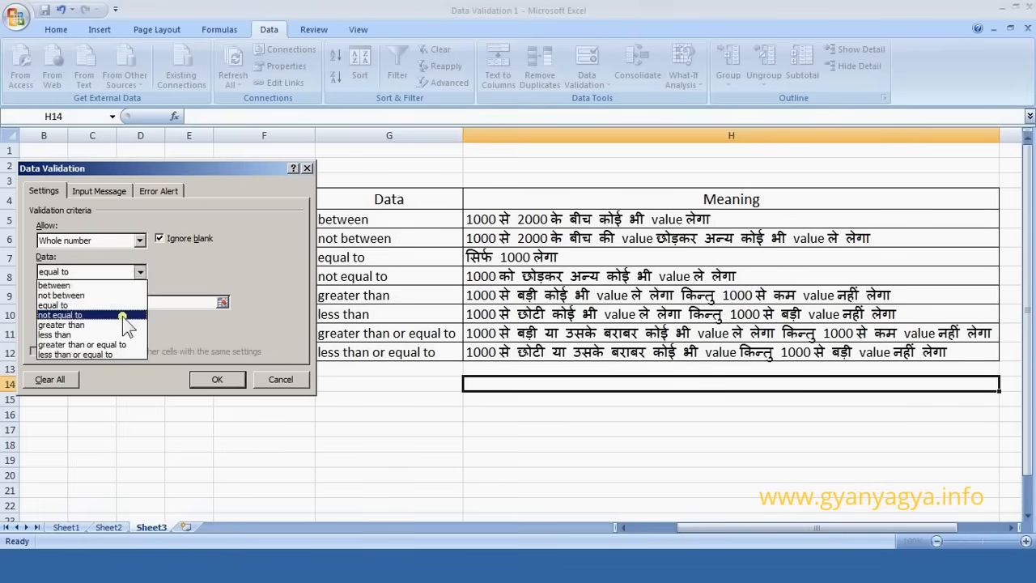
left_click(122, 315)
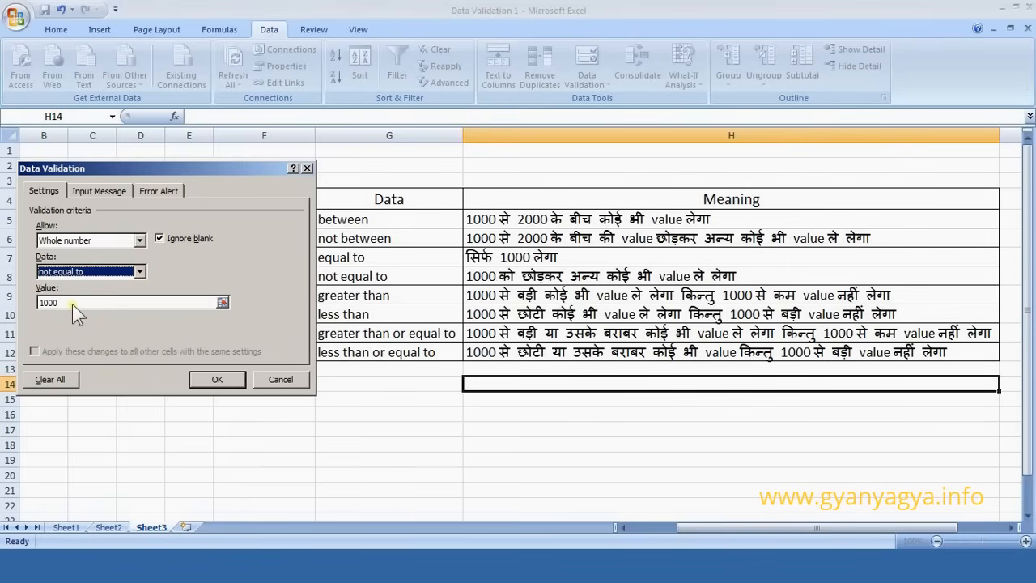
- Switch the condition in turn to greater than, less than, greater than or equal to, and finally less than or equal to, with 1000 as limit
left_click(133, 272)
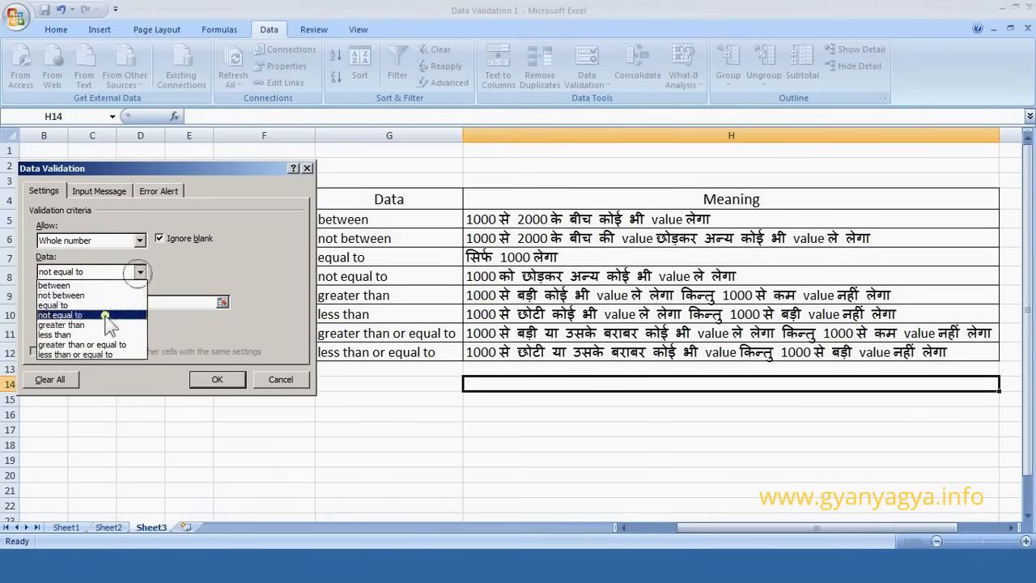
left_click(109, 325)
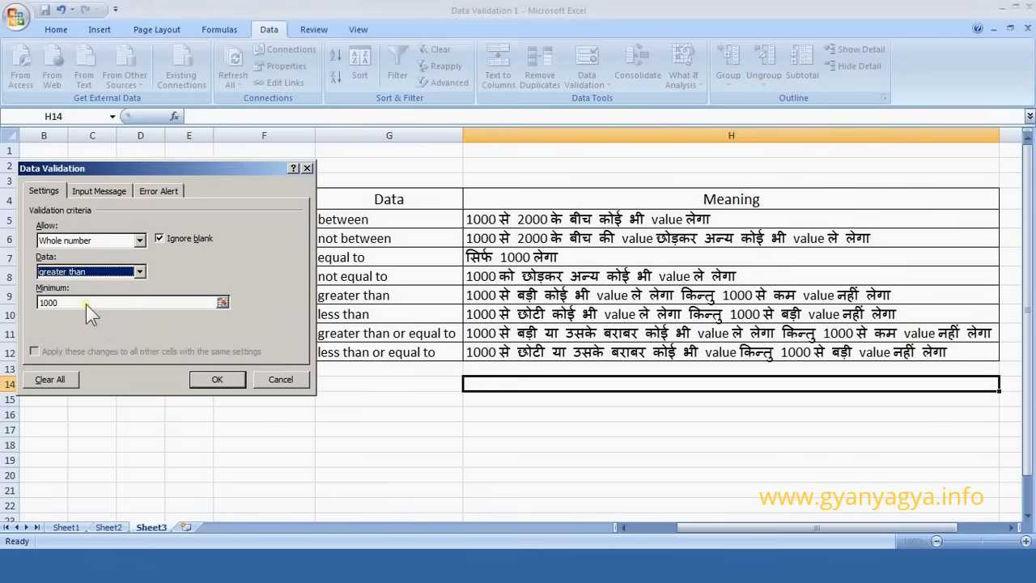
left_click(140, 272)
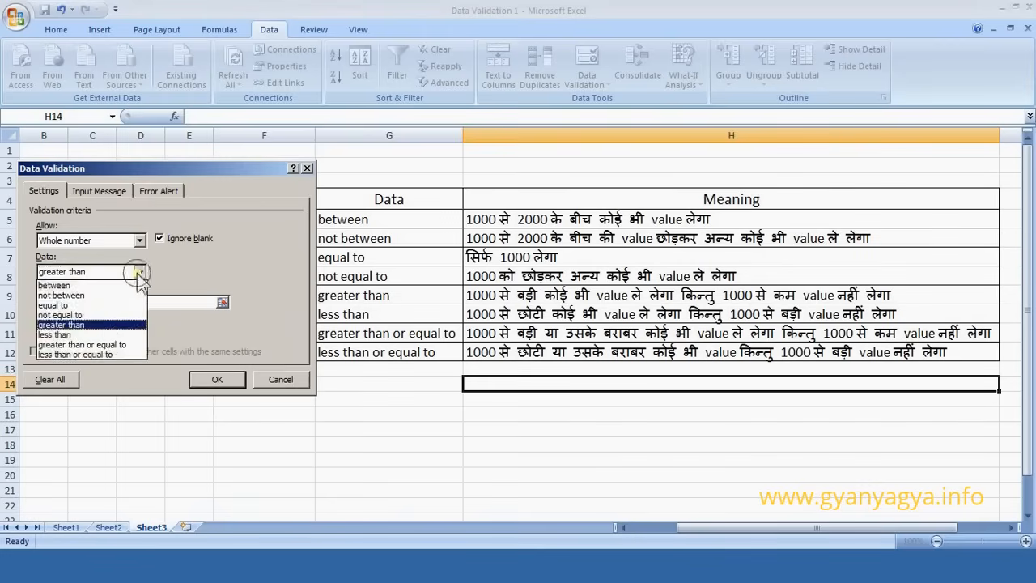
left_click(103, 334)
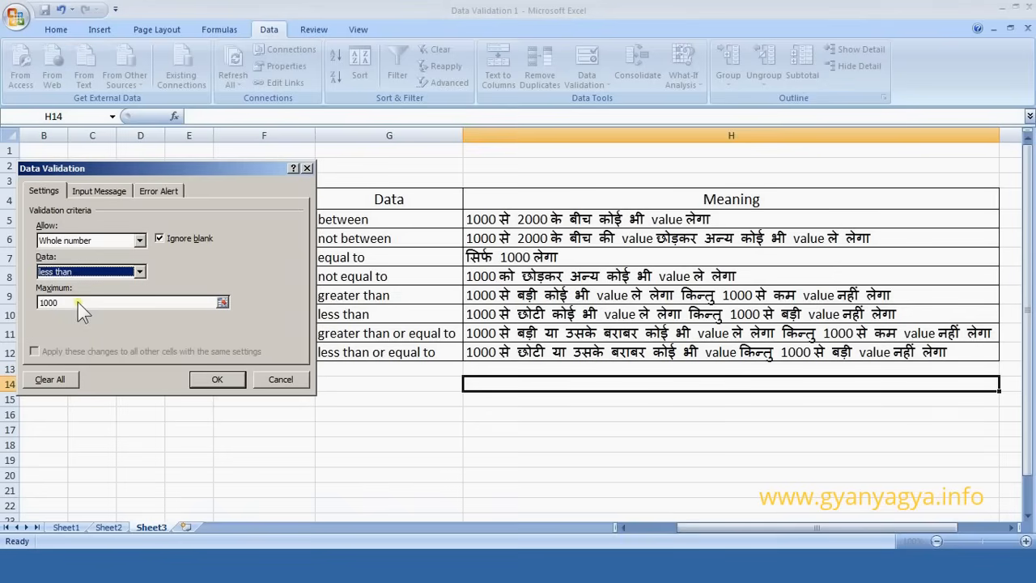
left_click(139, 271)
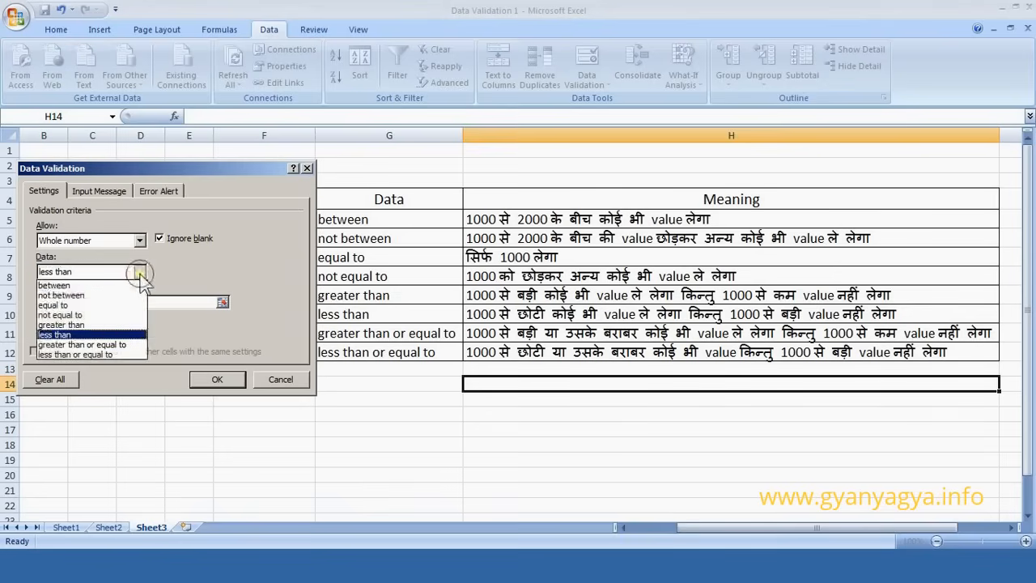
left_click(138, 345)
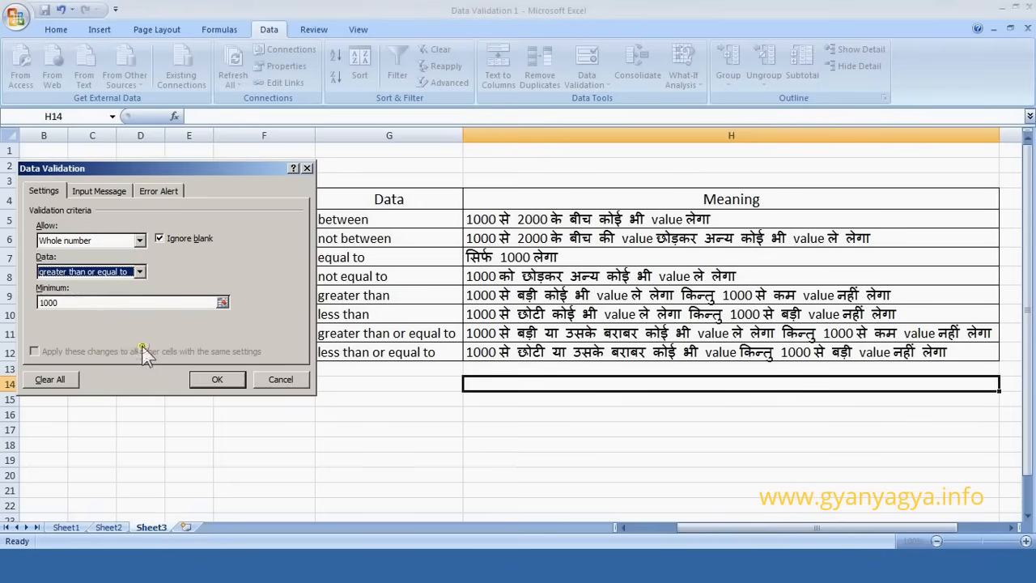
left_click(94, 304)
left_click(139, 271)
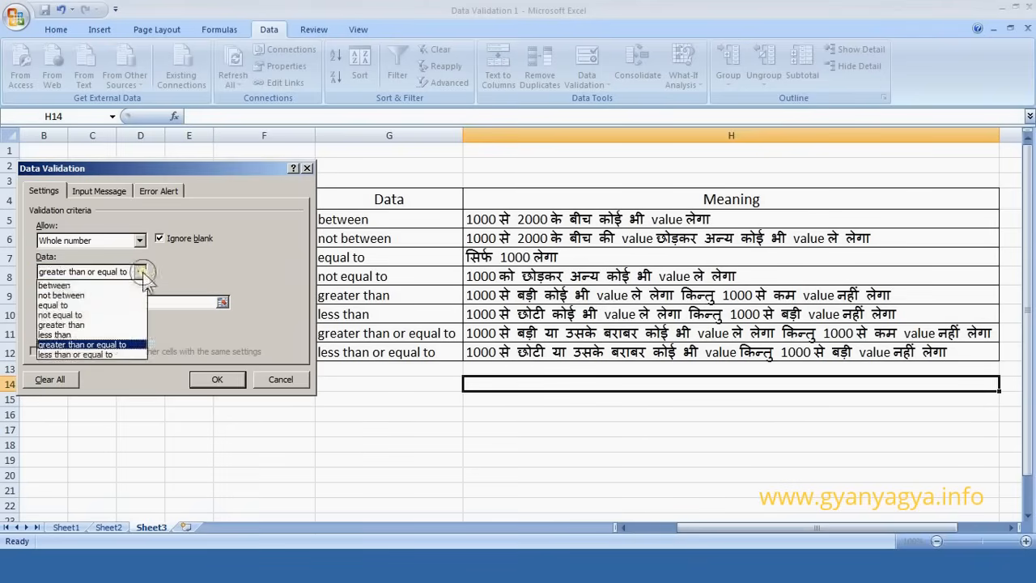
left_click(123, 354)
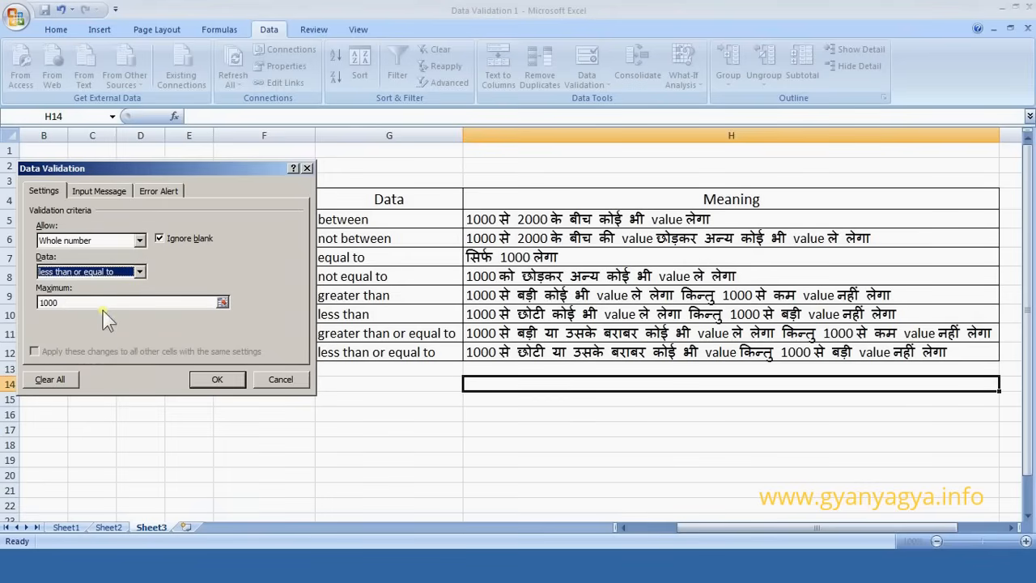